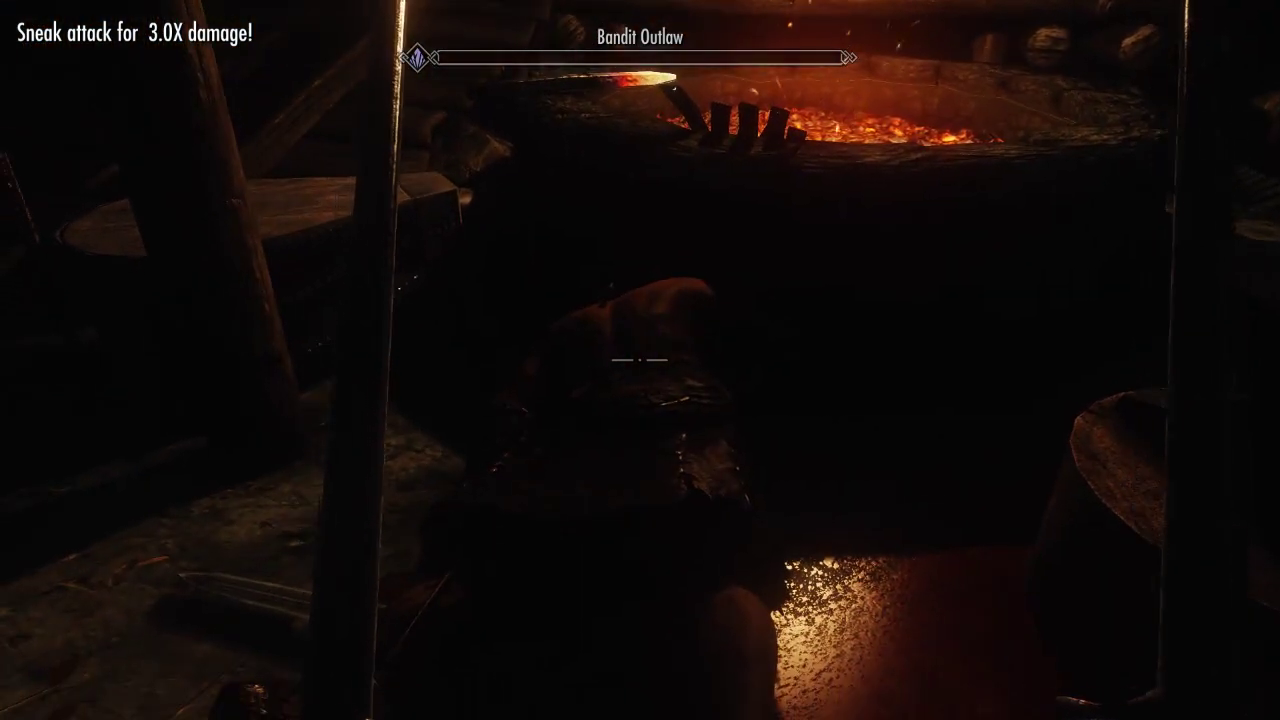
Loot seven apple pie slices from the Bandit Outlaw's corpse, then bring up the character menu
key("e")
key("e")
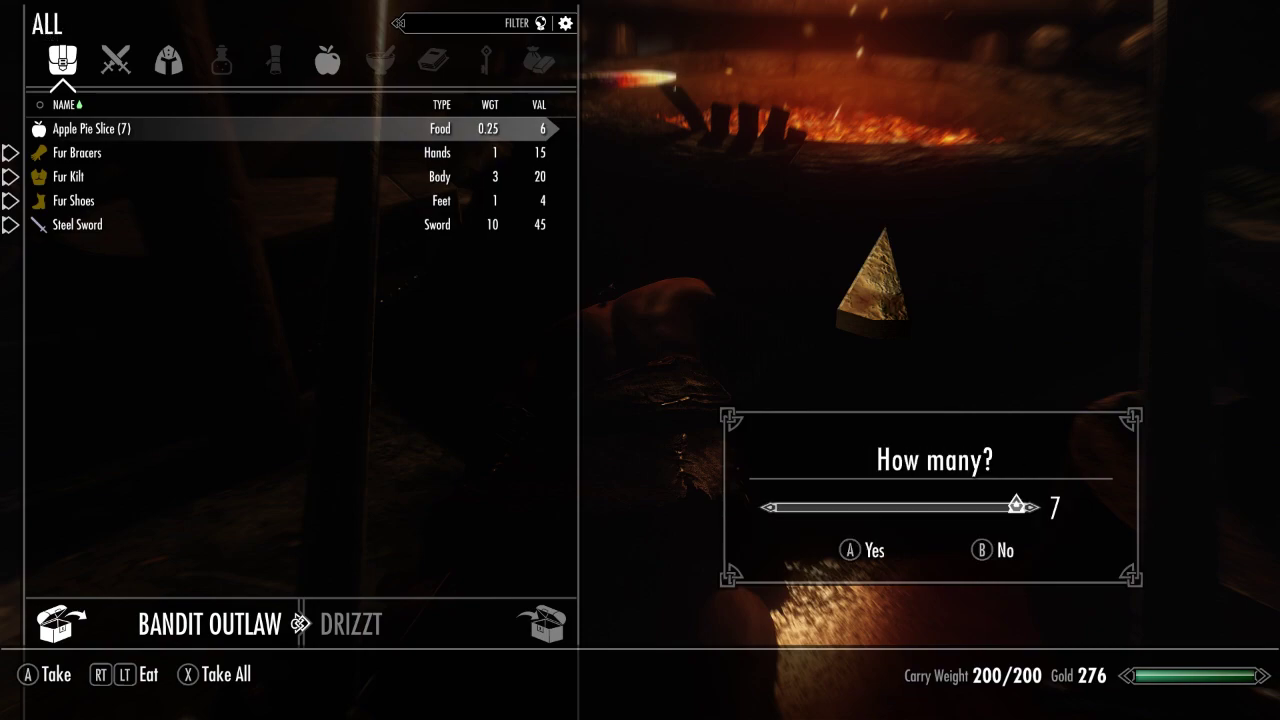
key("e")
key("Down")
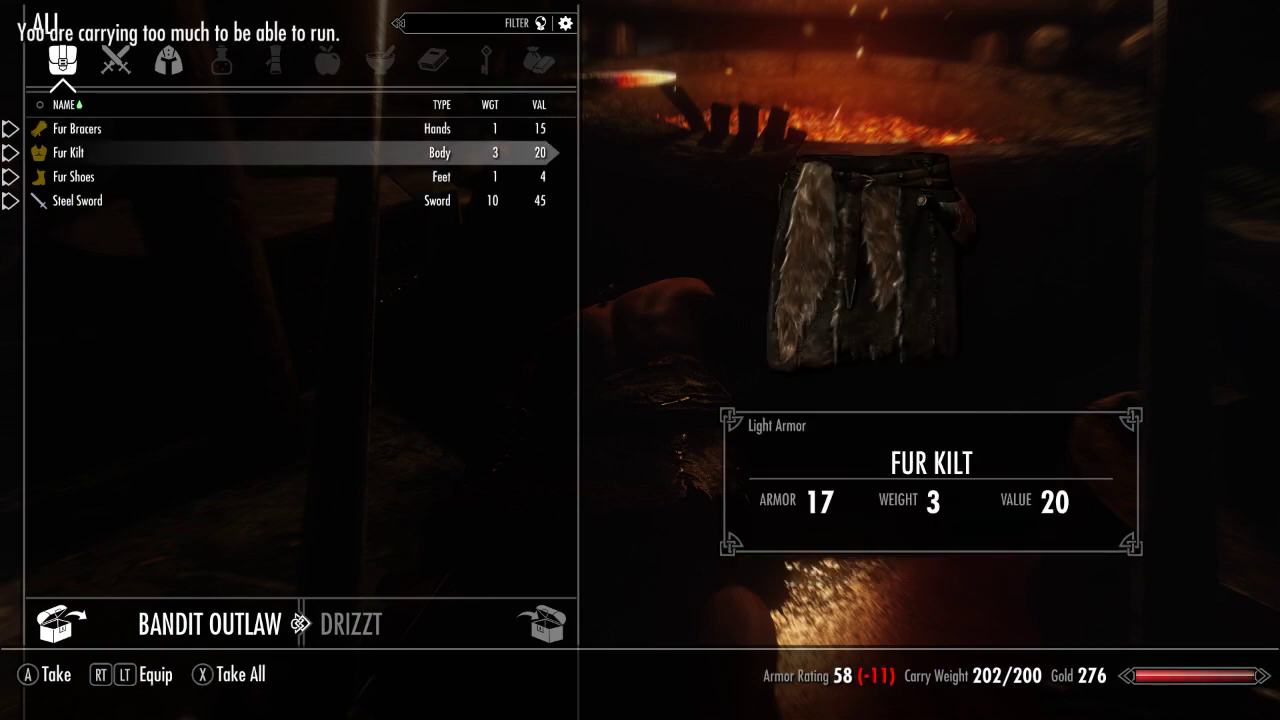
key("Tab")
key("Tab")
Cycle through the Misc and Ingredients categories and scroll through the Food list
key("Right")
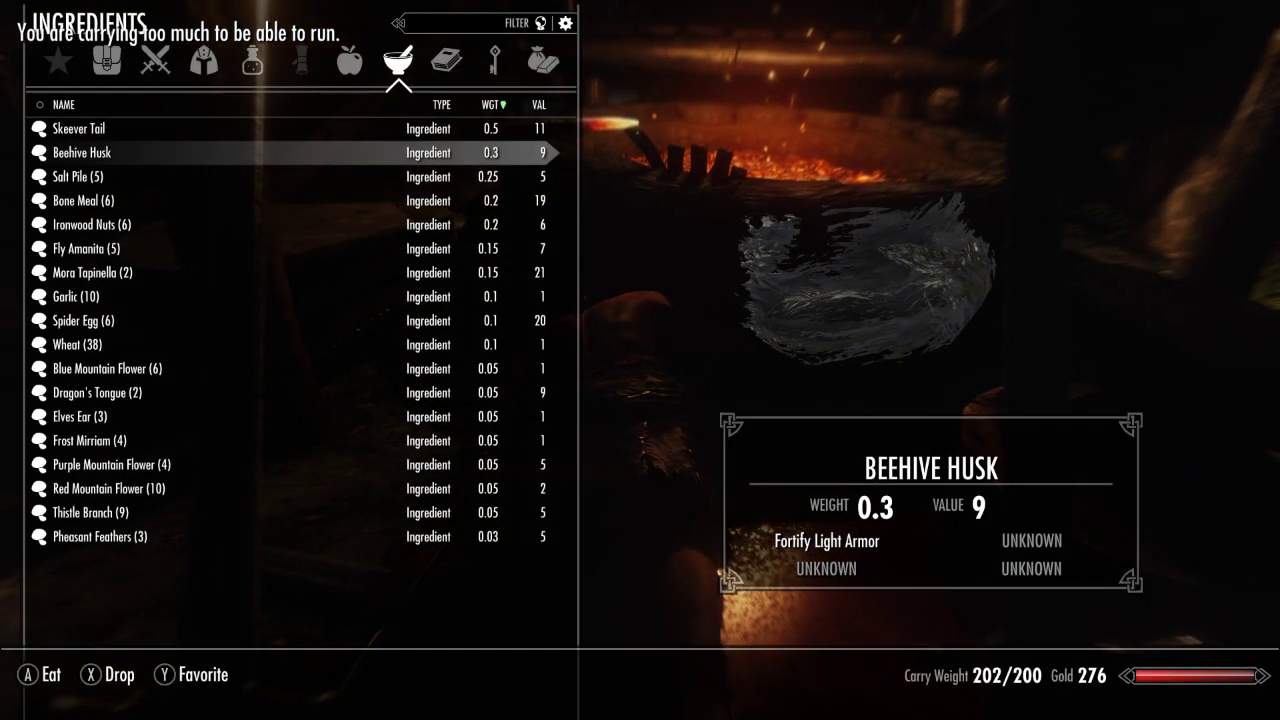
key("Right")
key("Right")
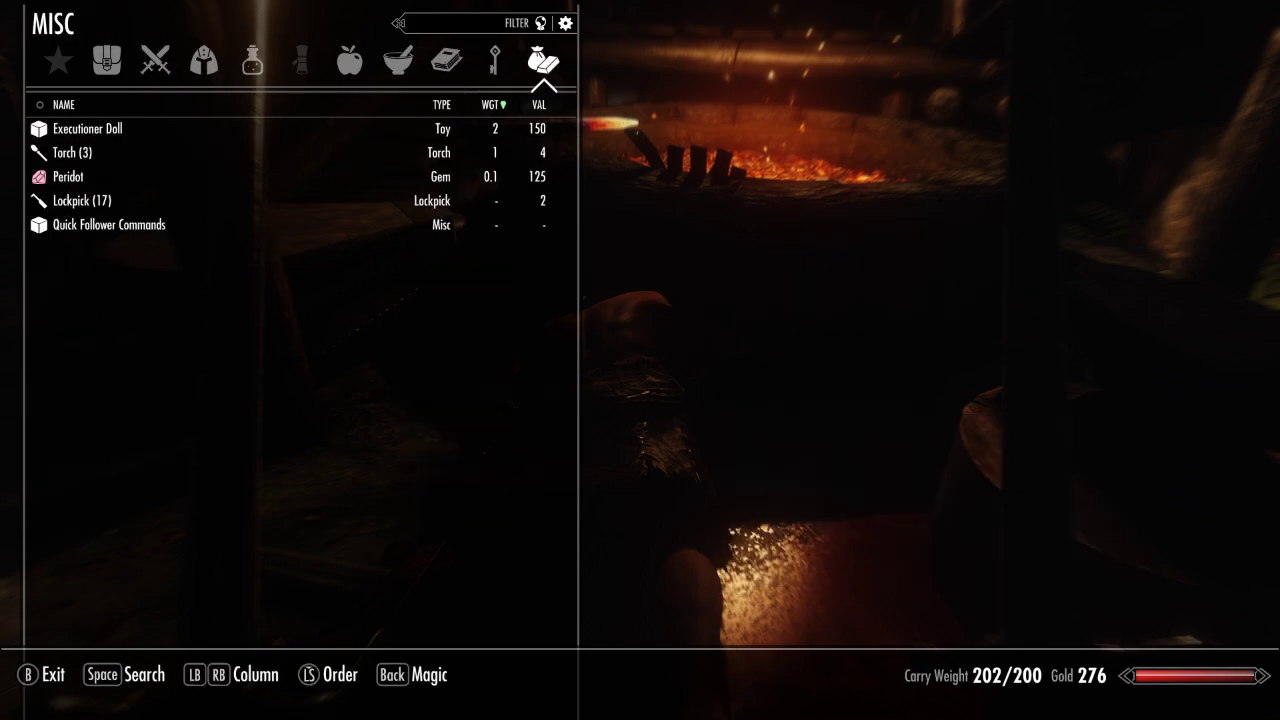
key("Down")
key("Down")
key("Left")
key("Left")
key("Left")
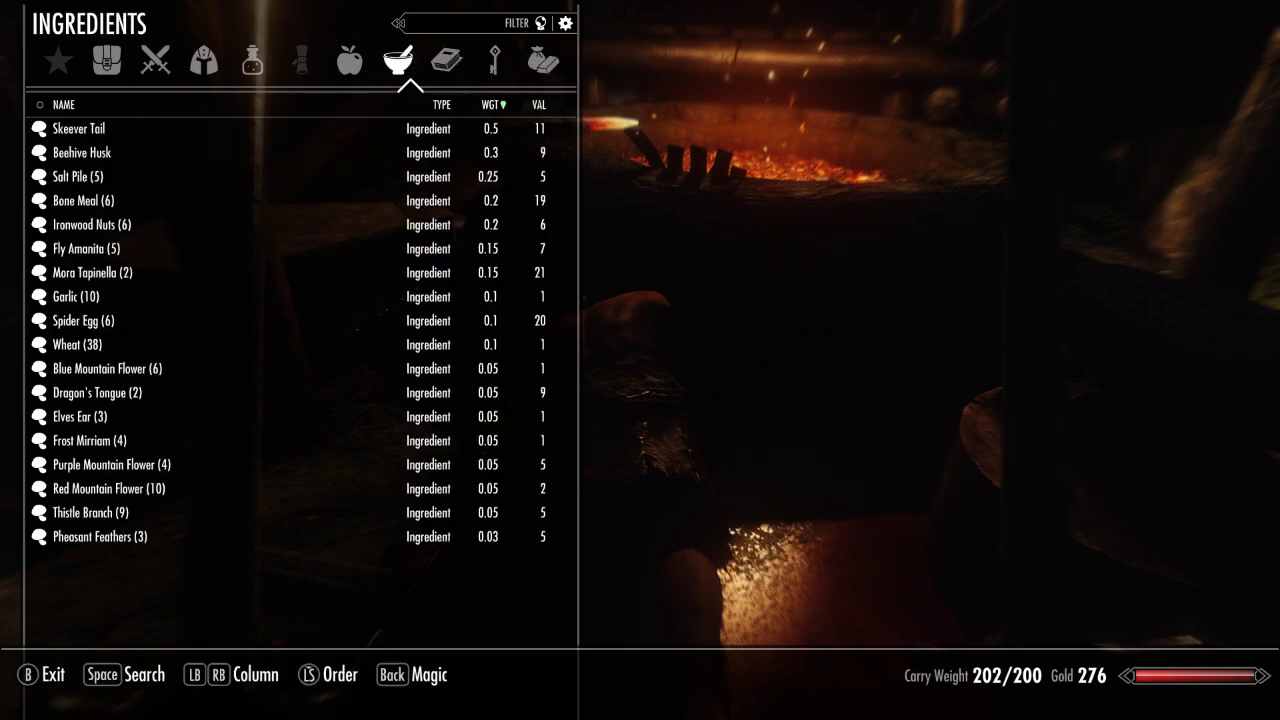
key("Left")
key("Down")
key("Down")
key("Down")
key("Down")
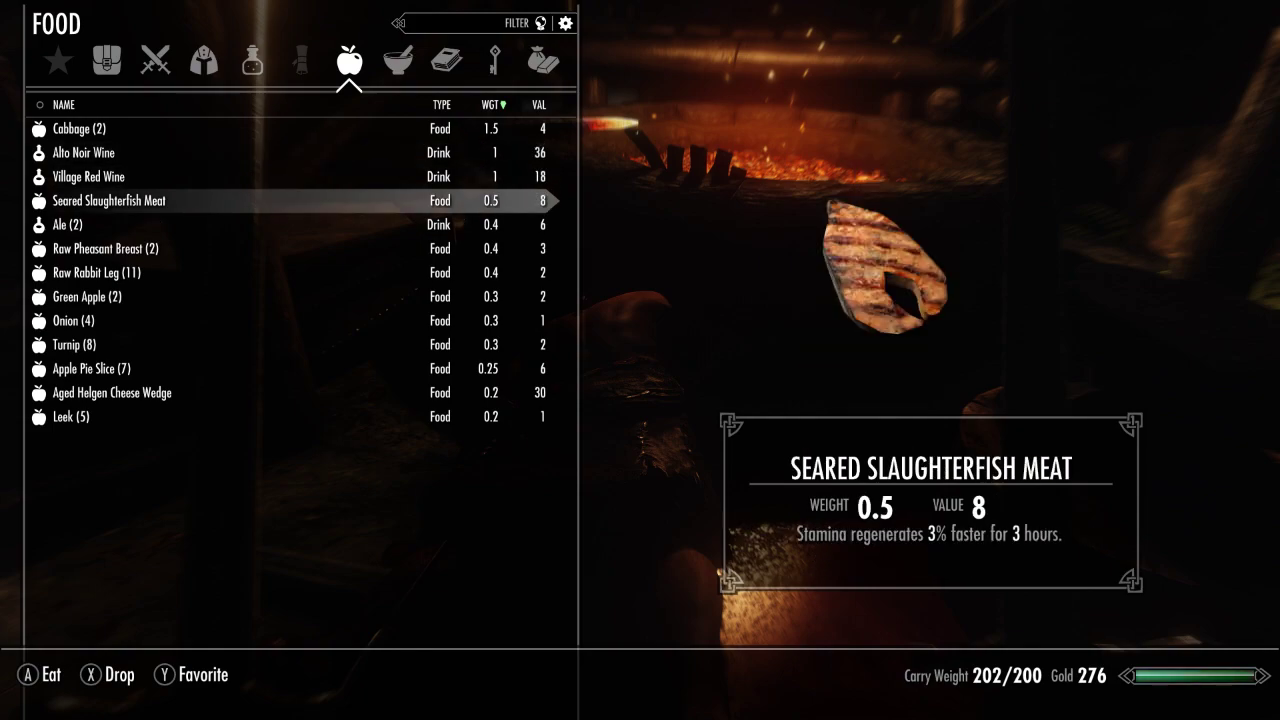
key("Down")
key("Down")
key("Down")
key("Down")
key("Down")
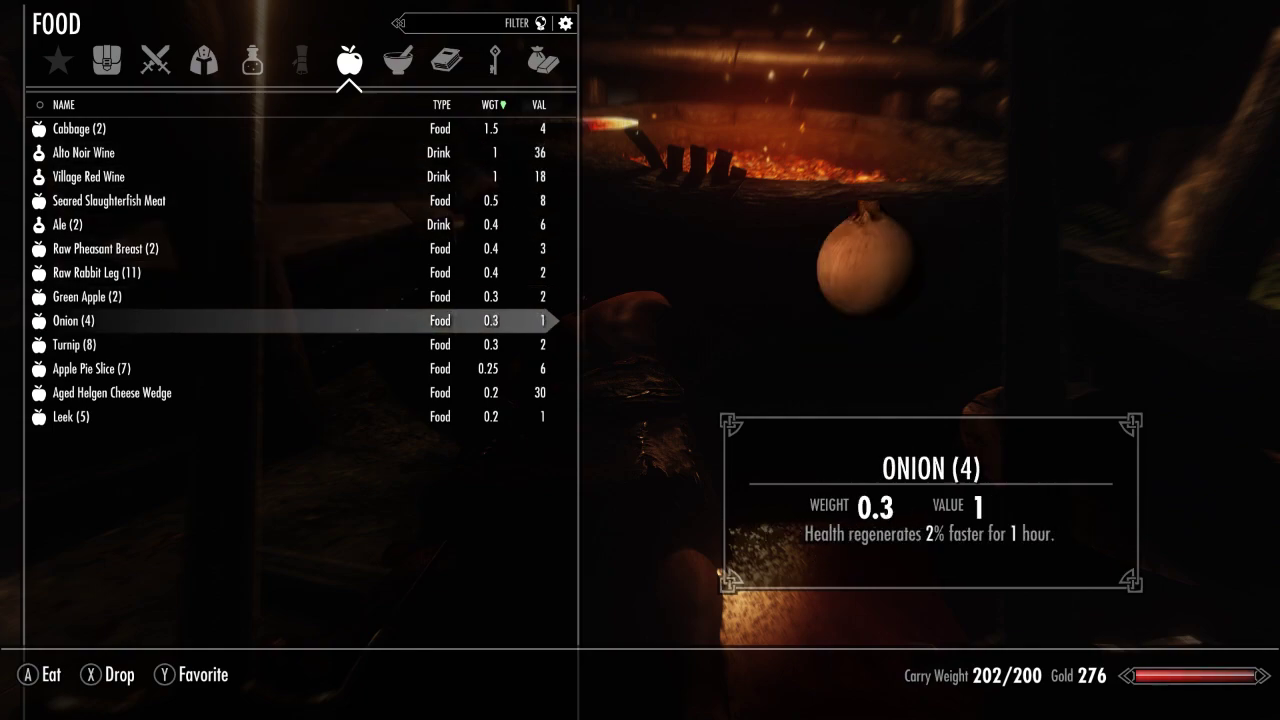
key("Down")
key("Down")
key("Down")
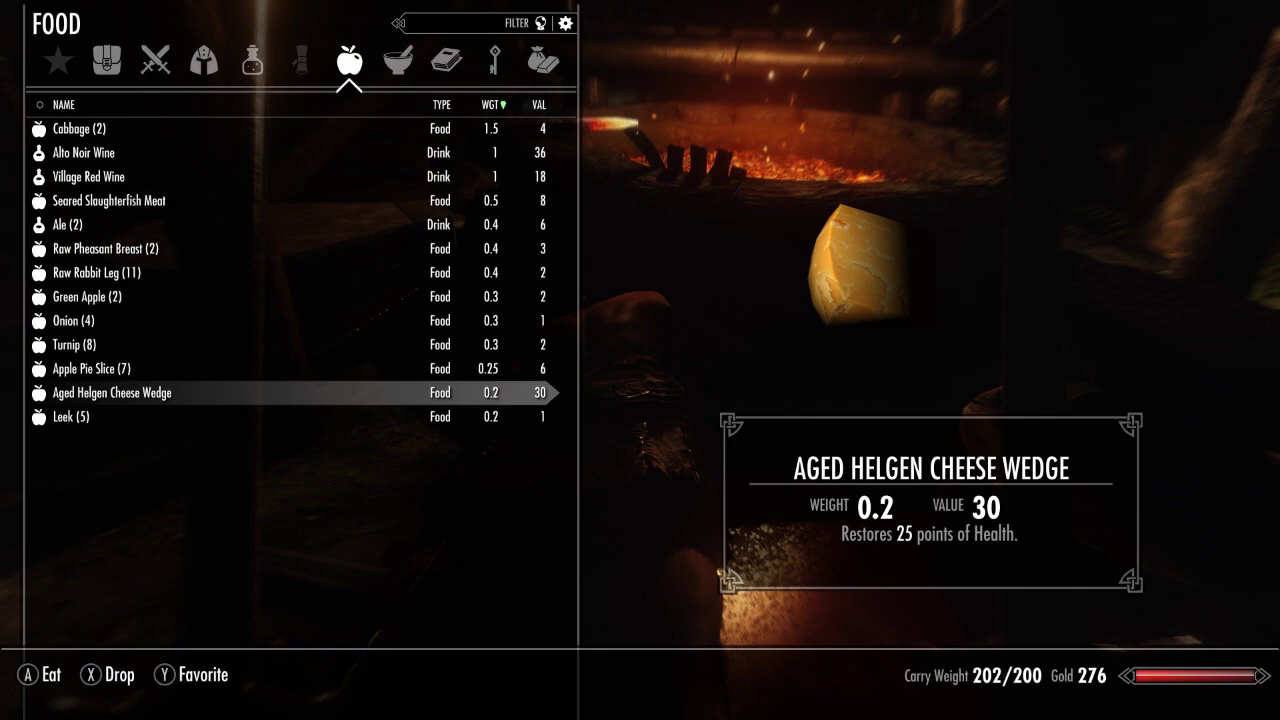
key("Up")
key("Up")
key("Up")
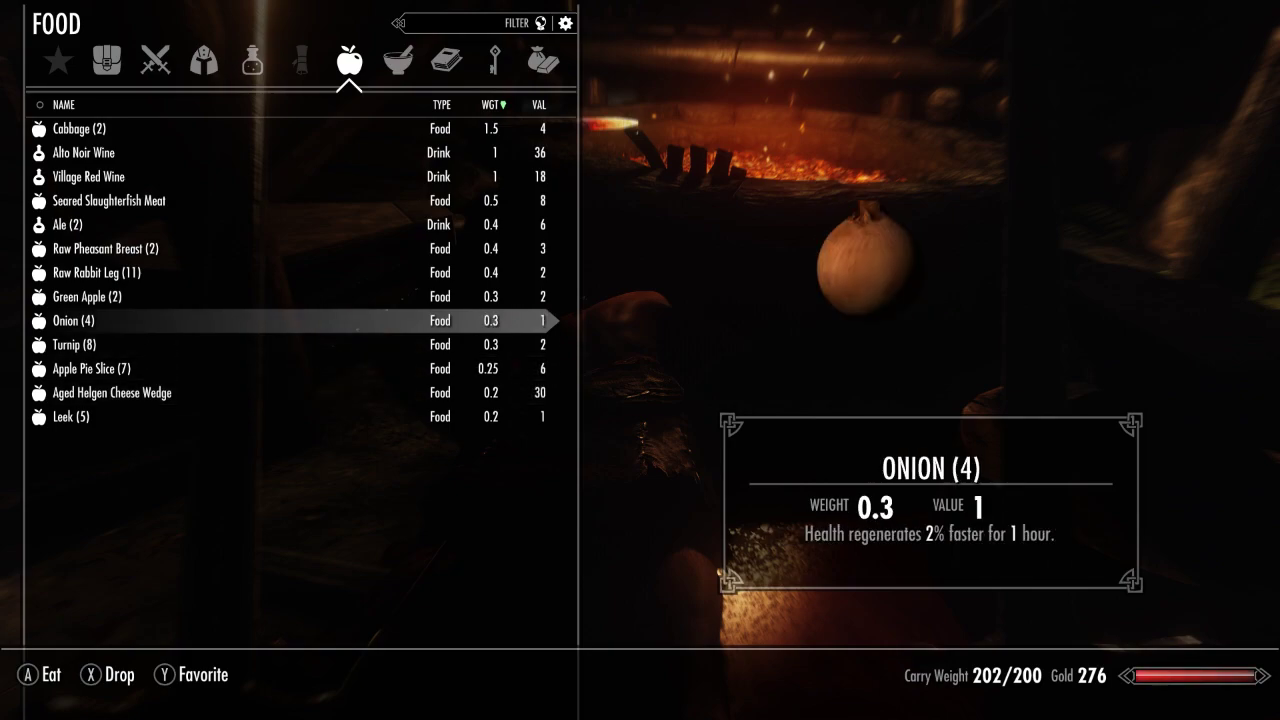
key("Up")
key("Up")
key("Up")
key("Up")
key("Up")
key("Up")
key("Up")
key("Up")
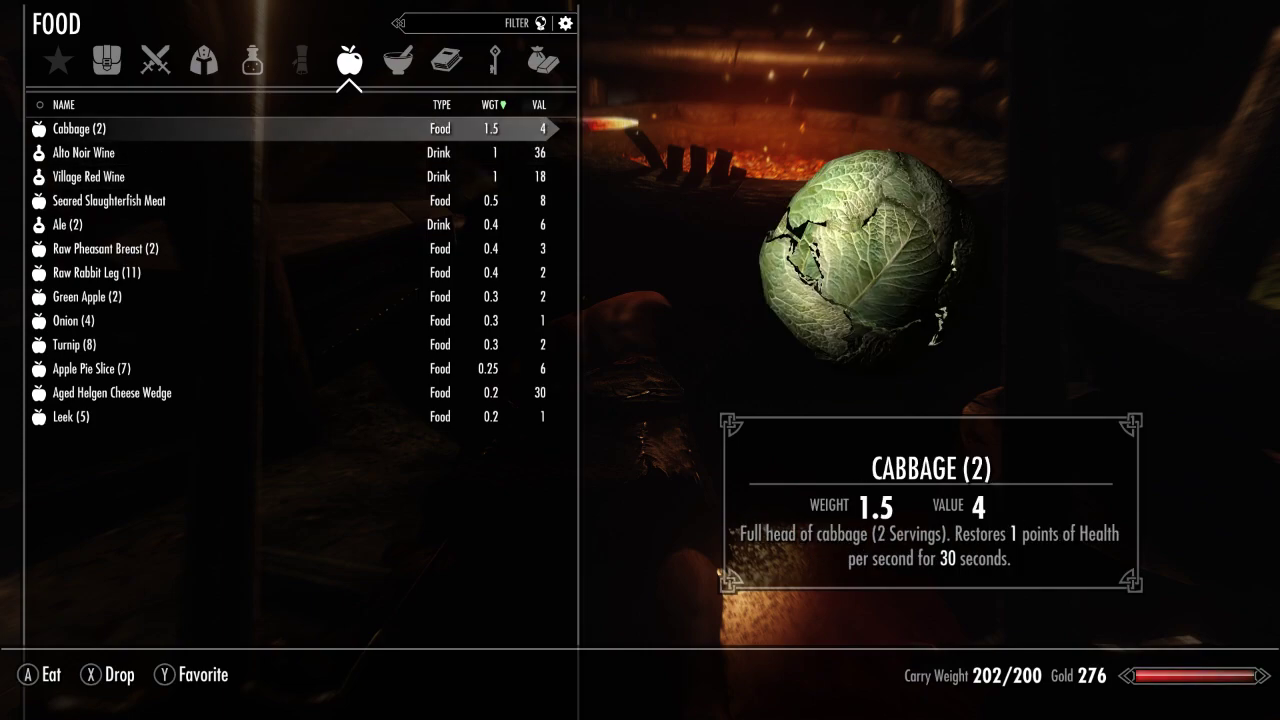
Inspect the Weapons list, including the Pickaxe's stats, then leave the inventory
key("Left")
key("Left")
key("Left")
key("Down")
key("Down")
key("Down")
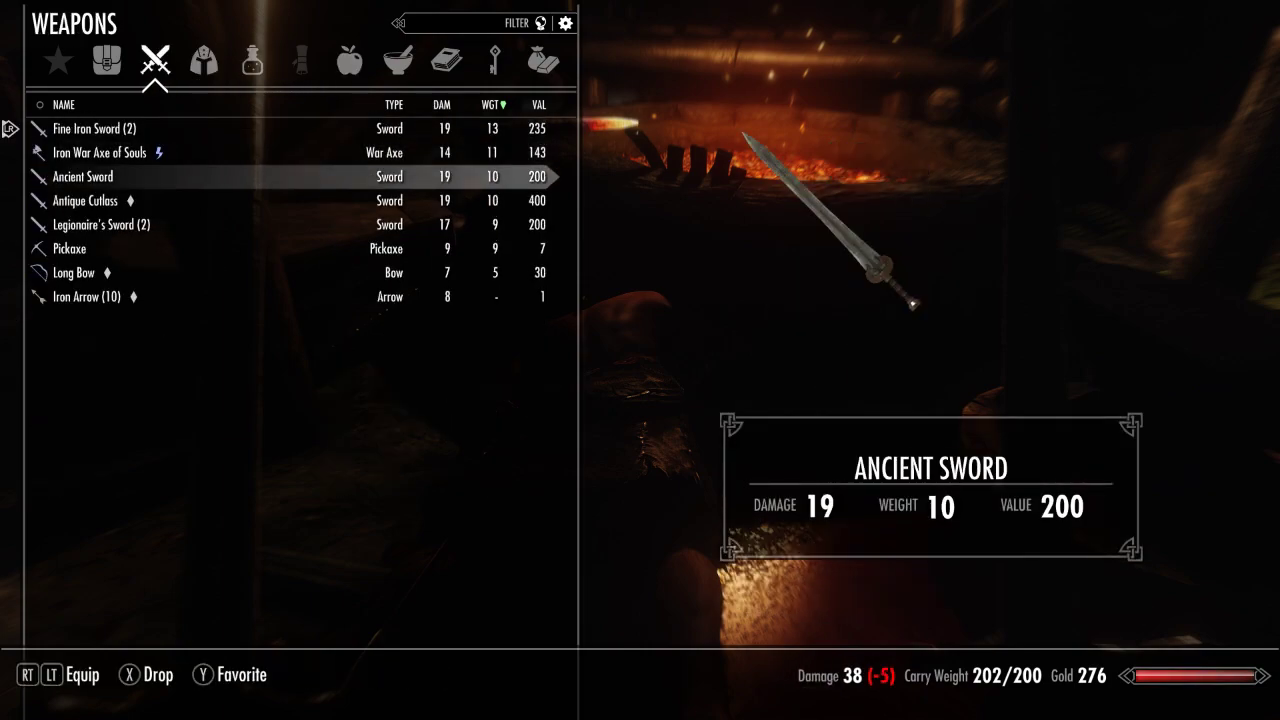
key("Down")
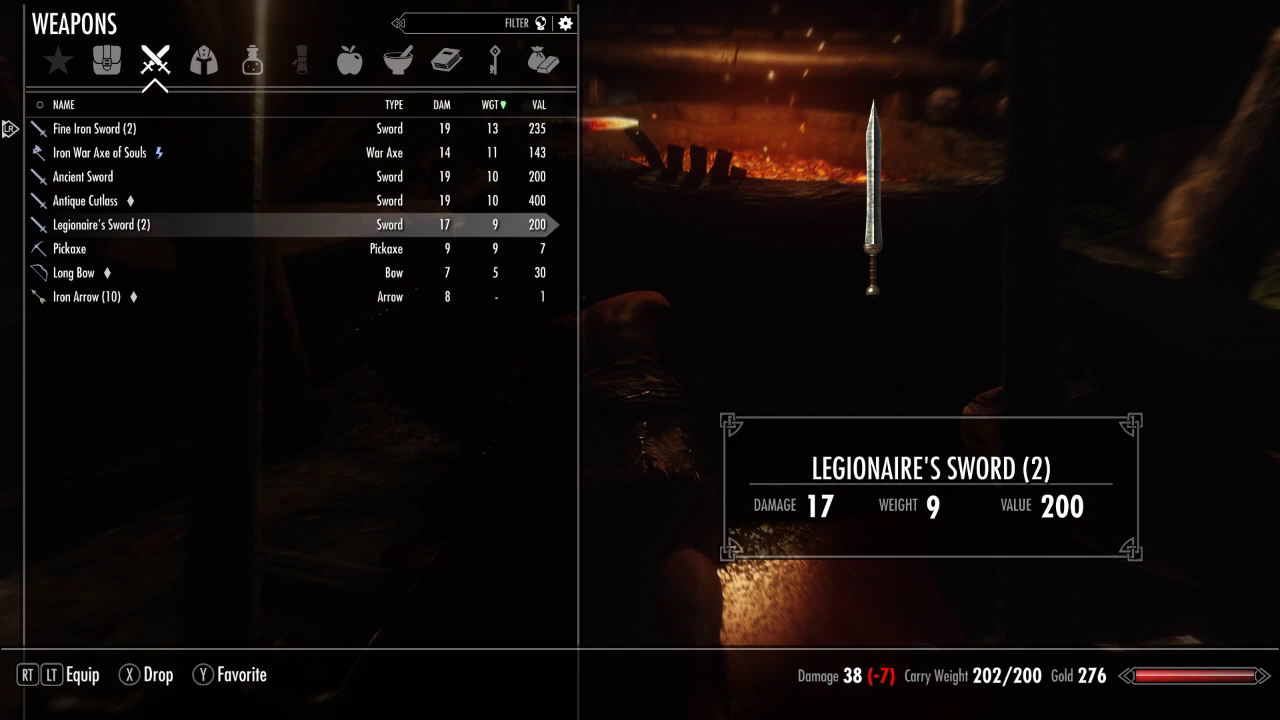
key("Down")
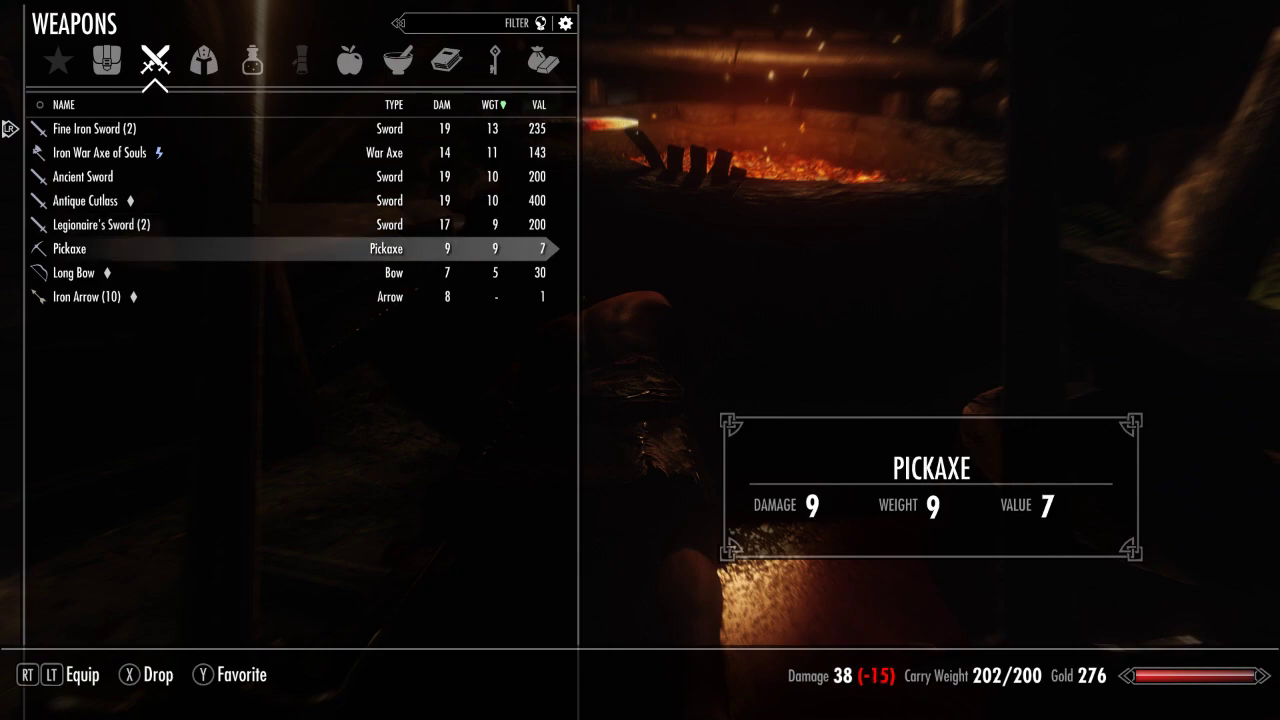
key("Up")
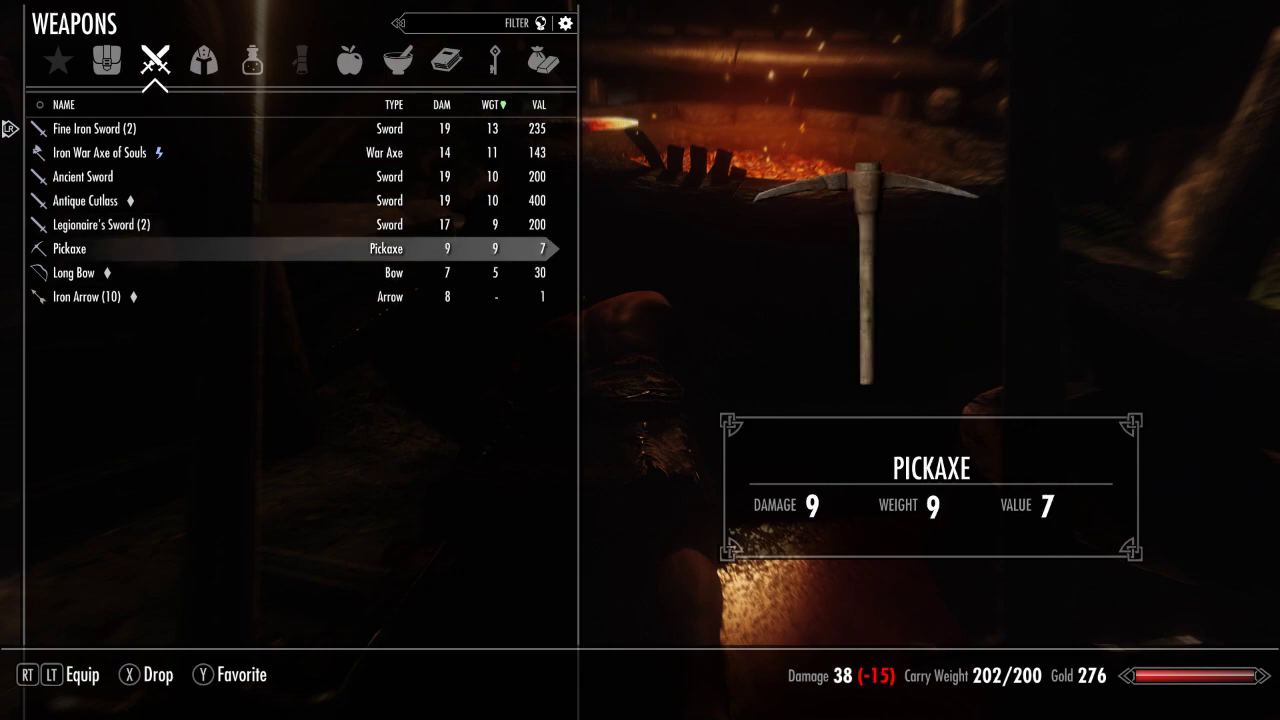
key("Tab")
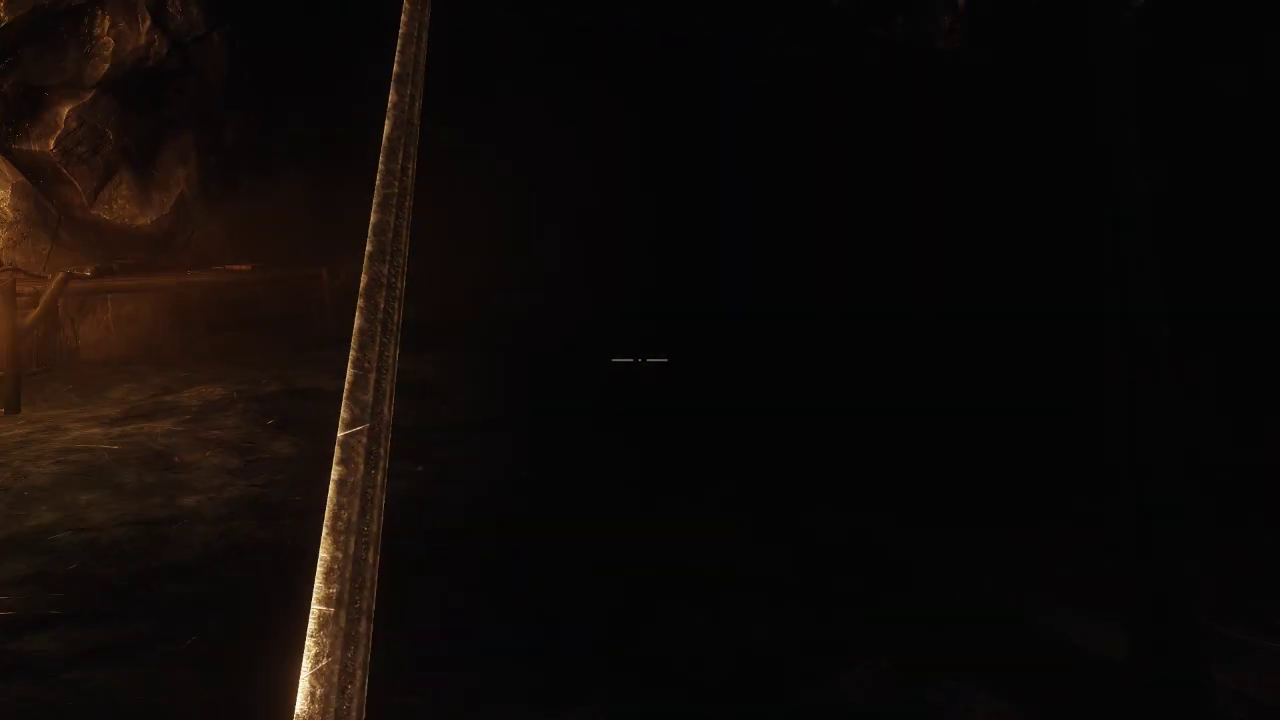
Walk past the torch-lit gate and read the Light Armor Forging book for a Smithing boost
key("w")
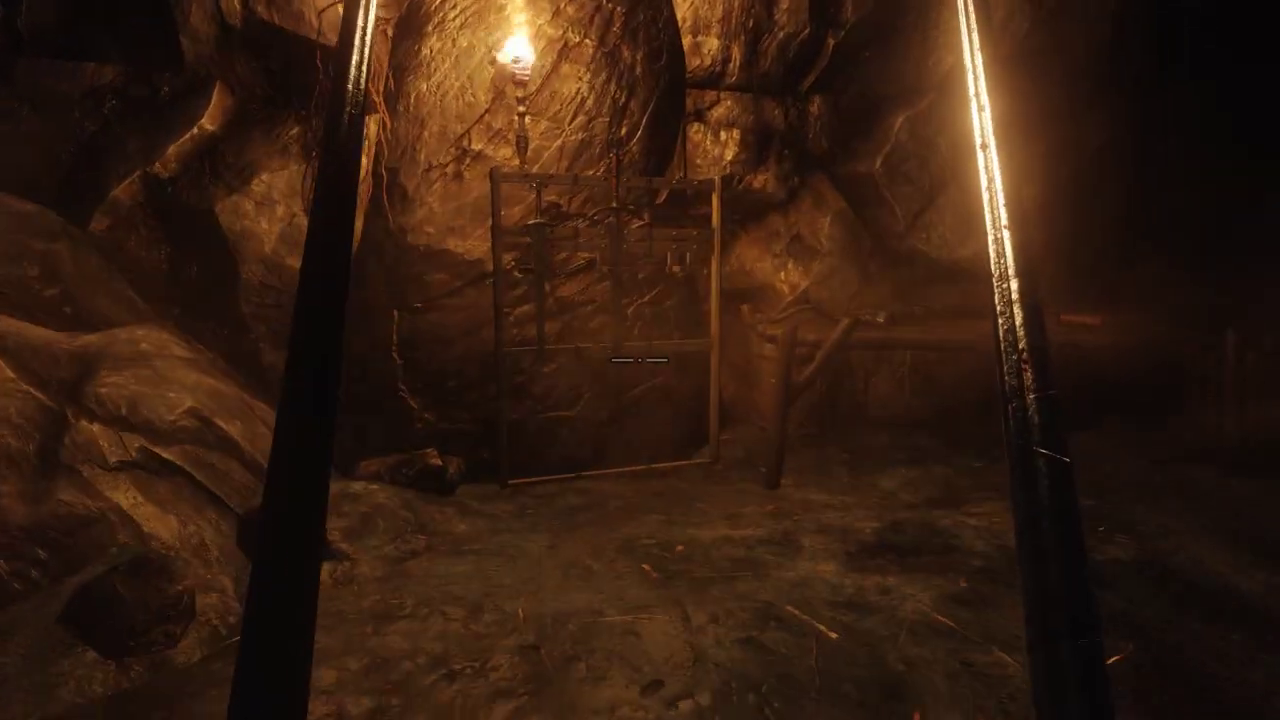
key("w")
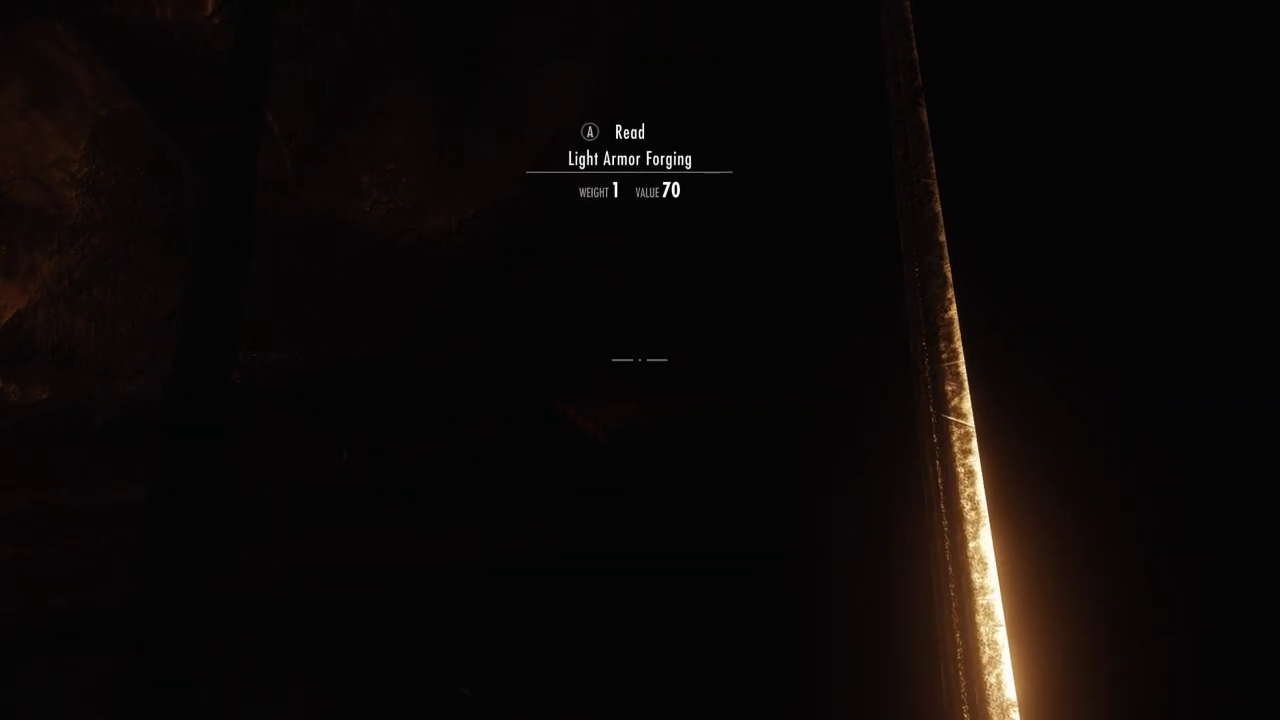
key("e")
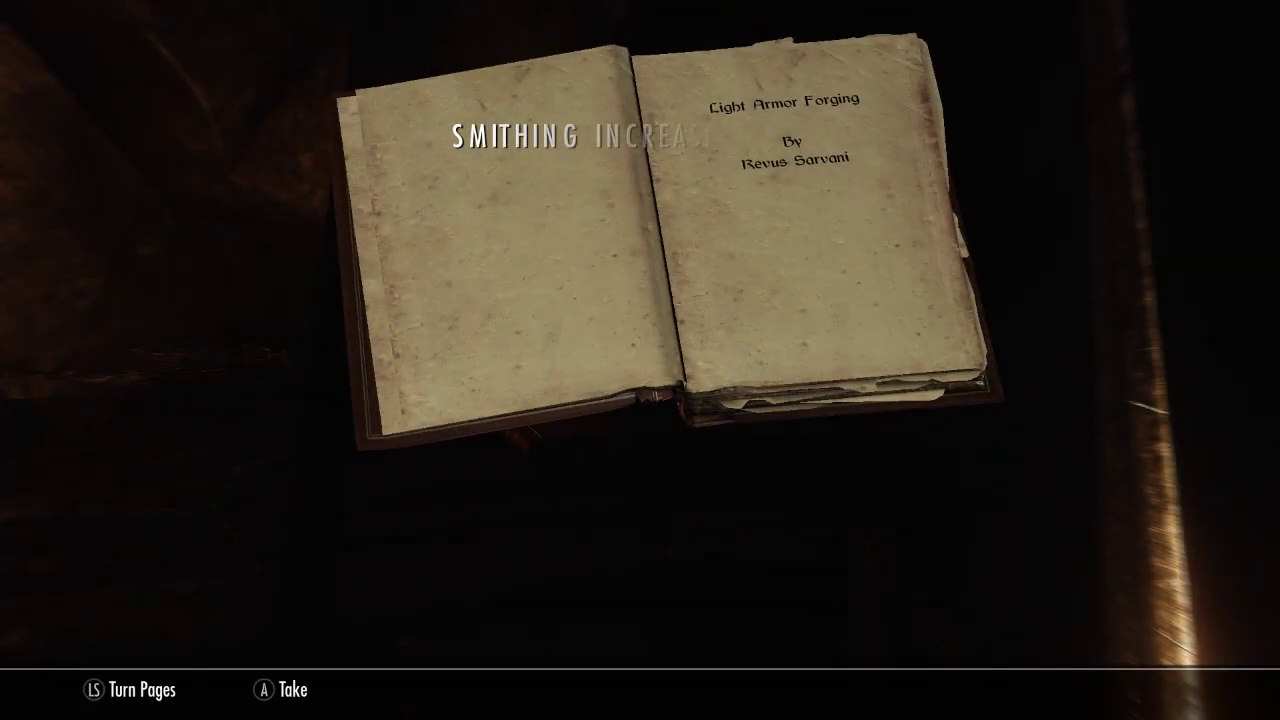
key("Tab")
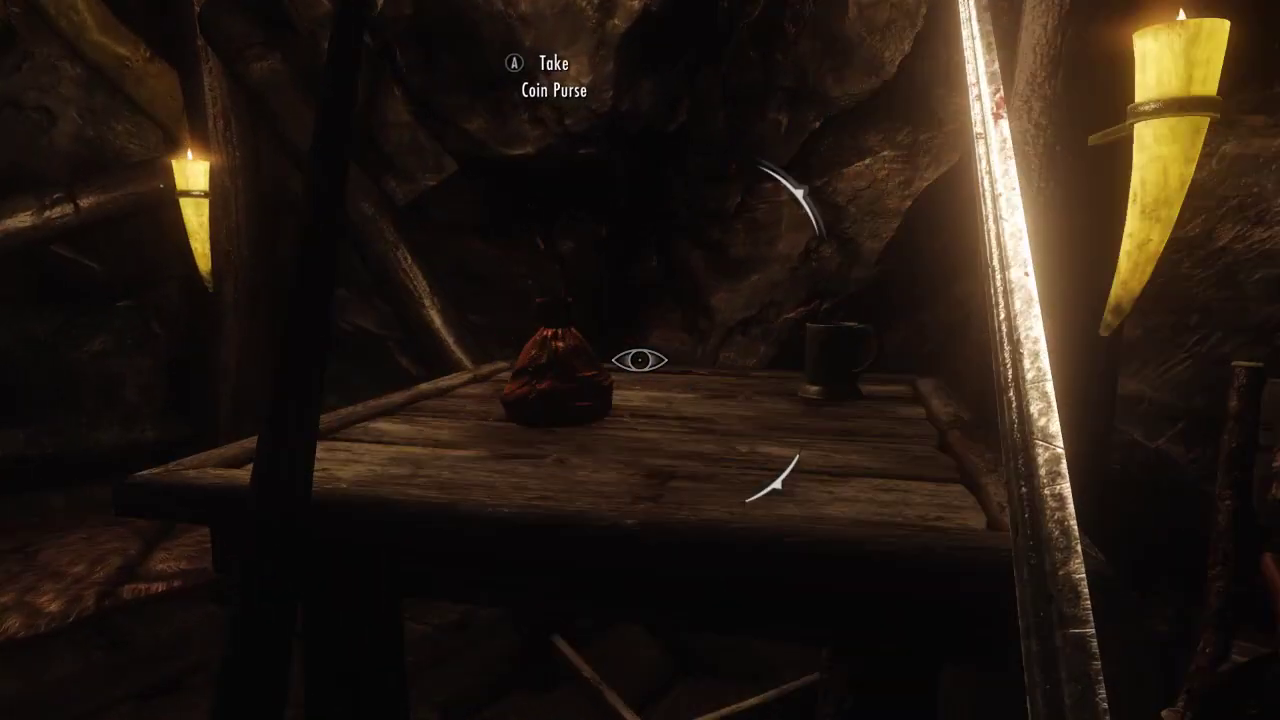
Take the coin purse's 47 gold and equip the Long Bow with iron arrows
key("e")
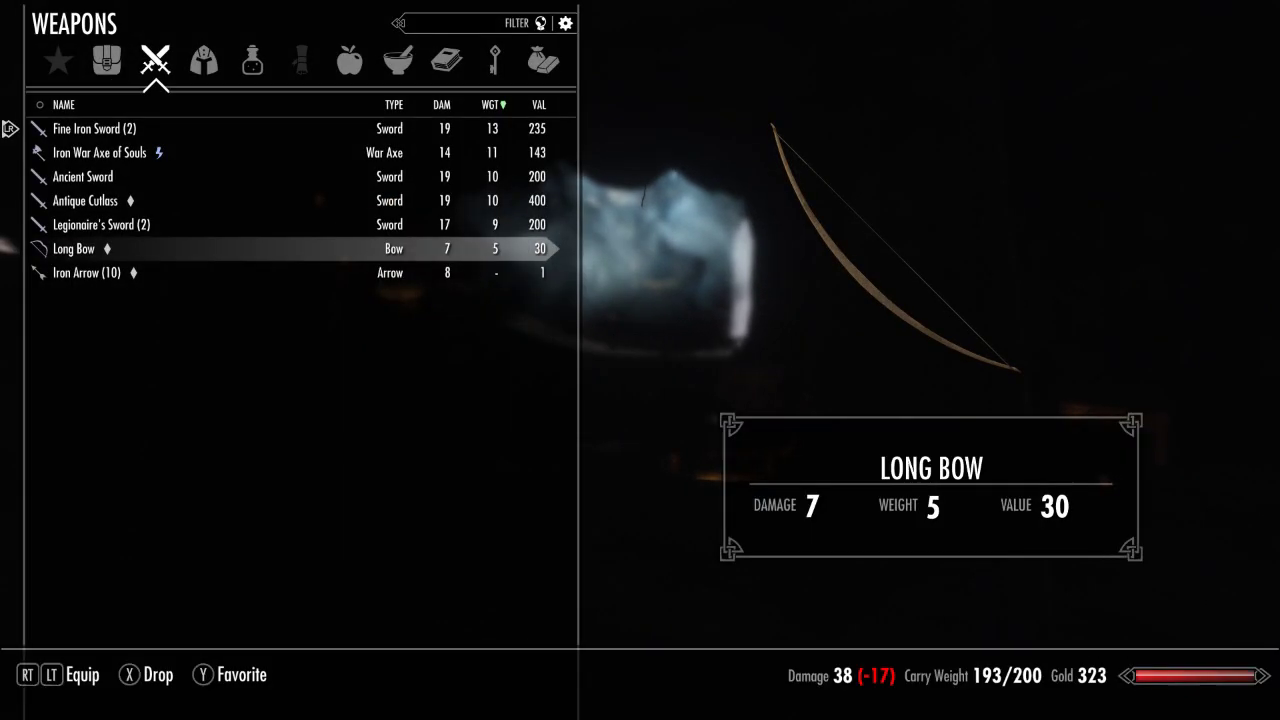
key("Right")
key("Left")
key("Down")
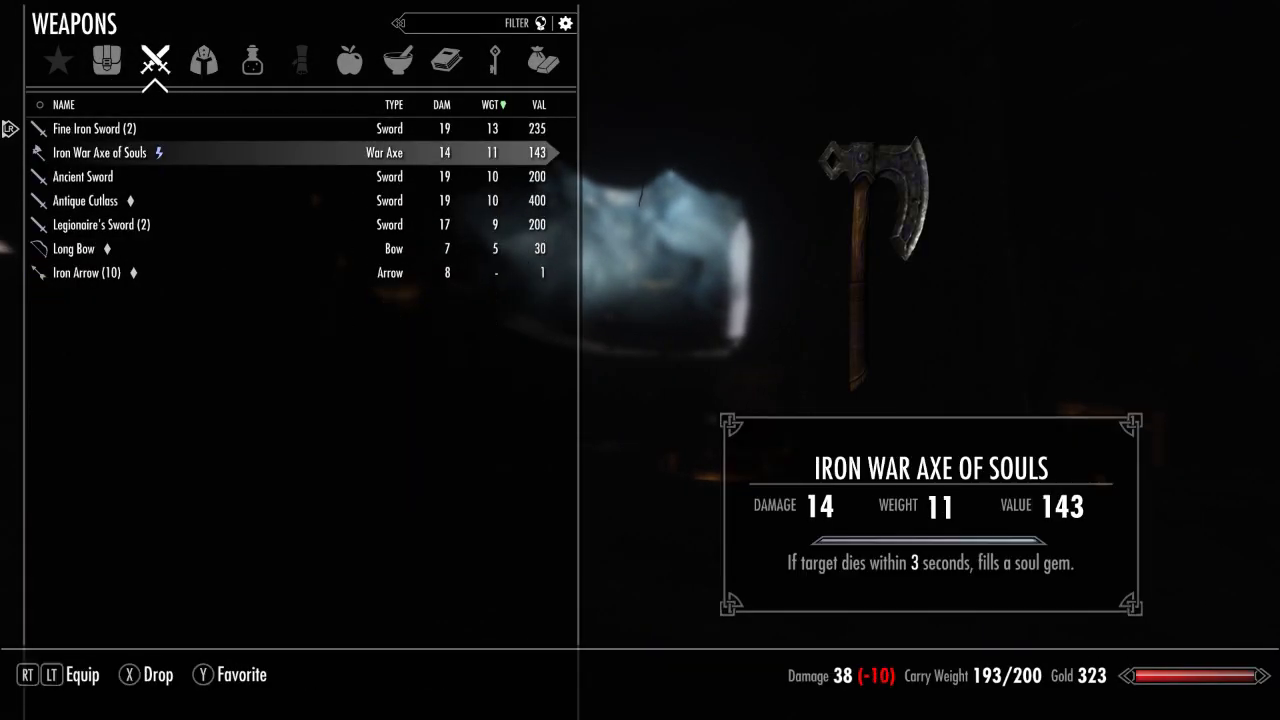
key("Down")
key("Down")
key("Down")
key("Tab")
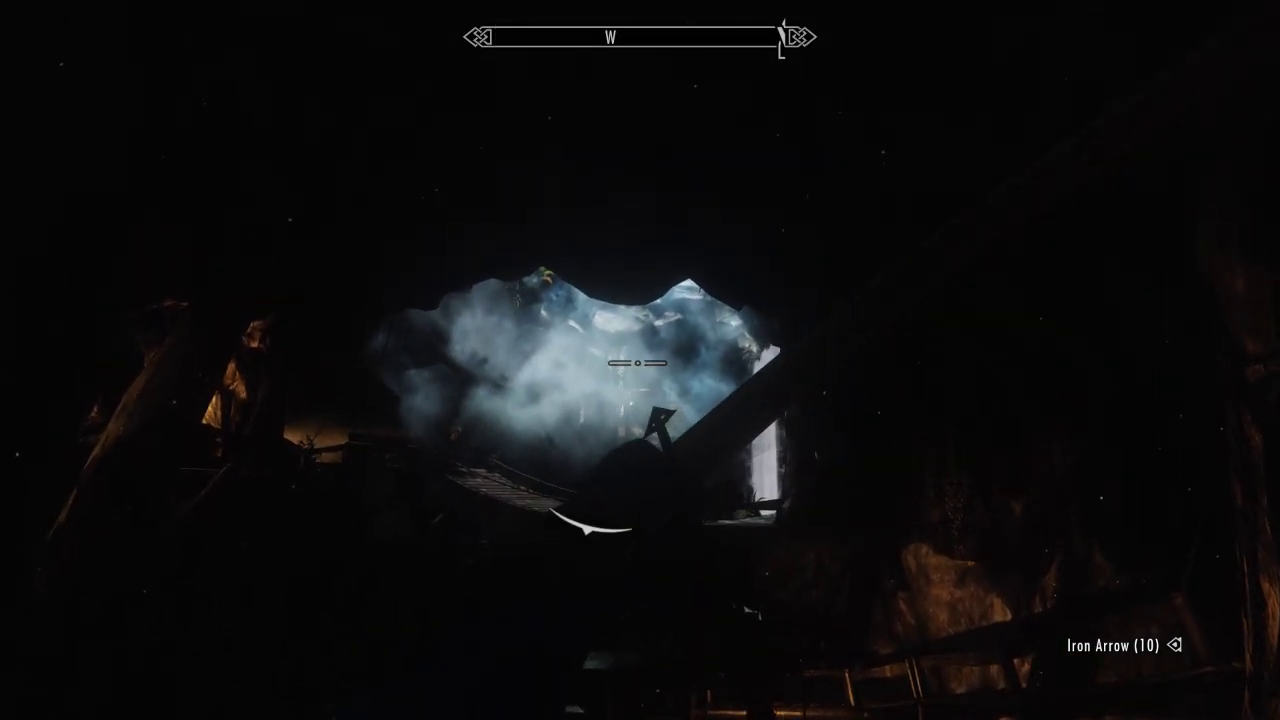
Sneak-attack the Bandit Outlaw across the cavern with an arrow, then bring up the System menu
left_click(637, 363)
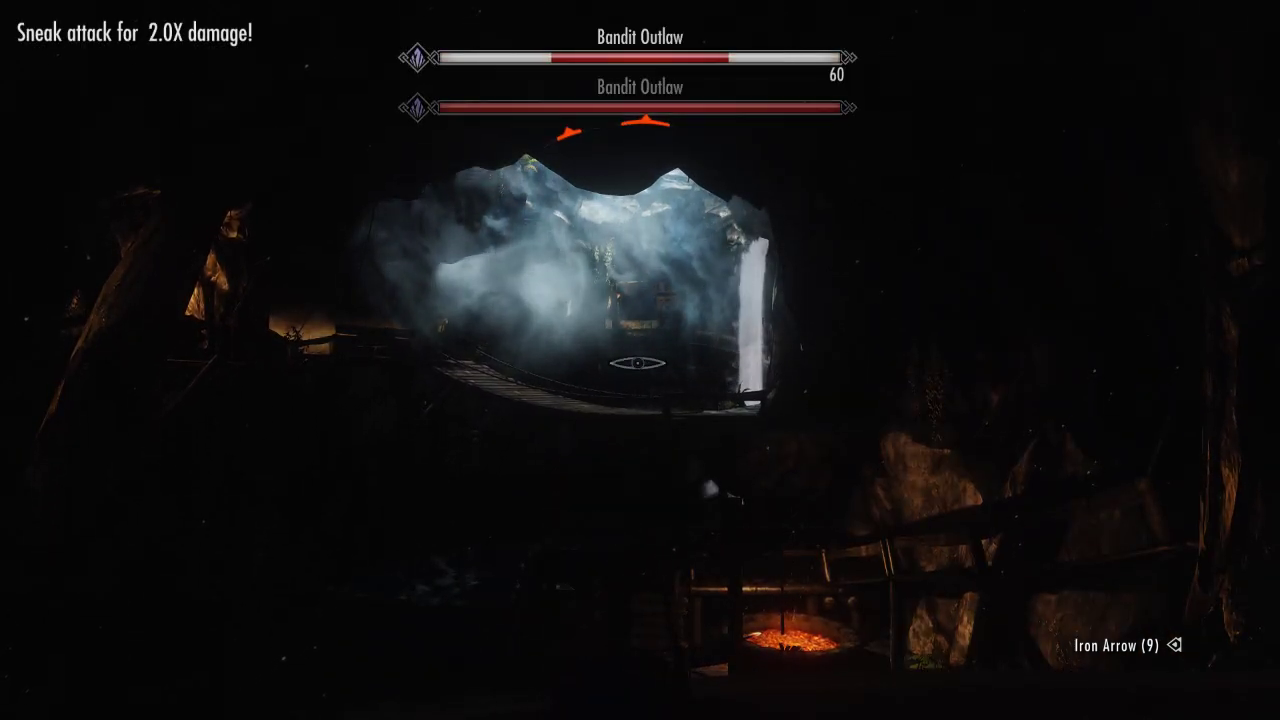
key("Escape")
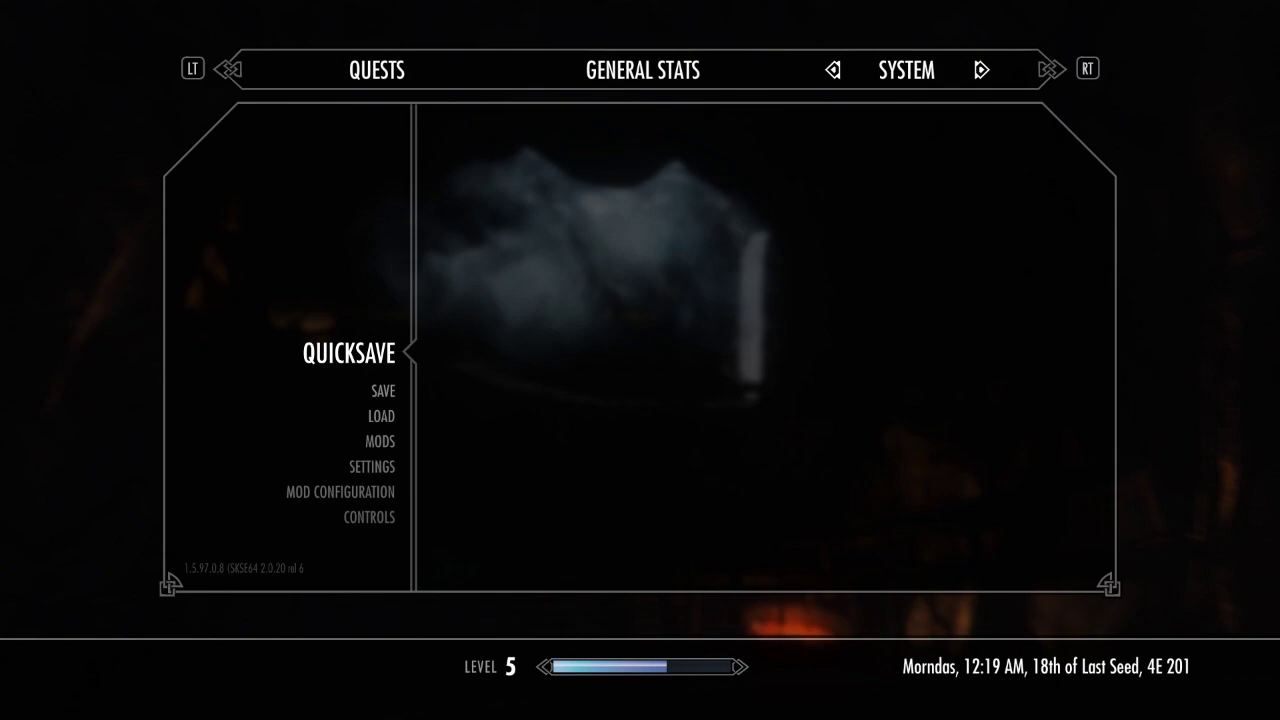